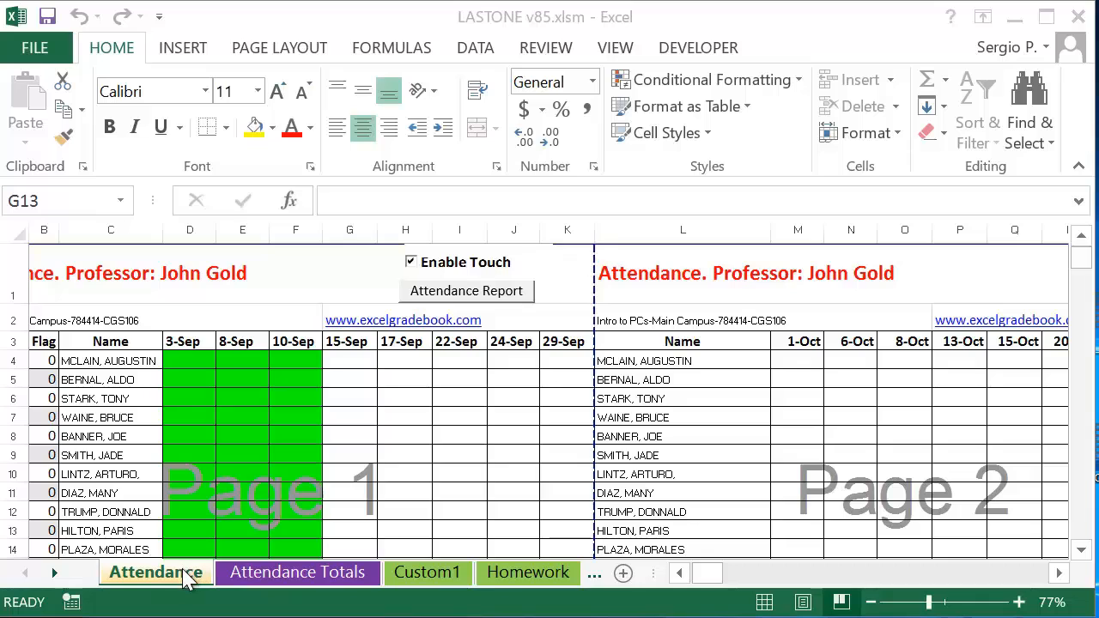
# Step: On the Attendance sheet, cycle the first student's 15-Sep attendance mark through green, red X and yellow, ending on the red X
pyautogui.click(186, 576)
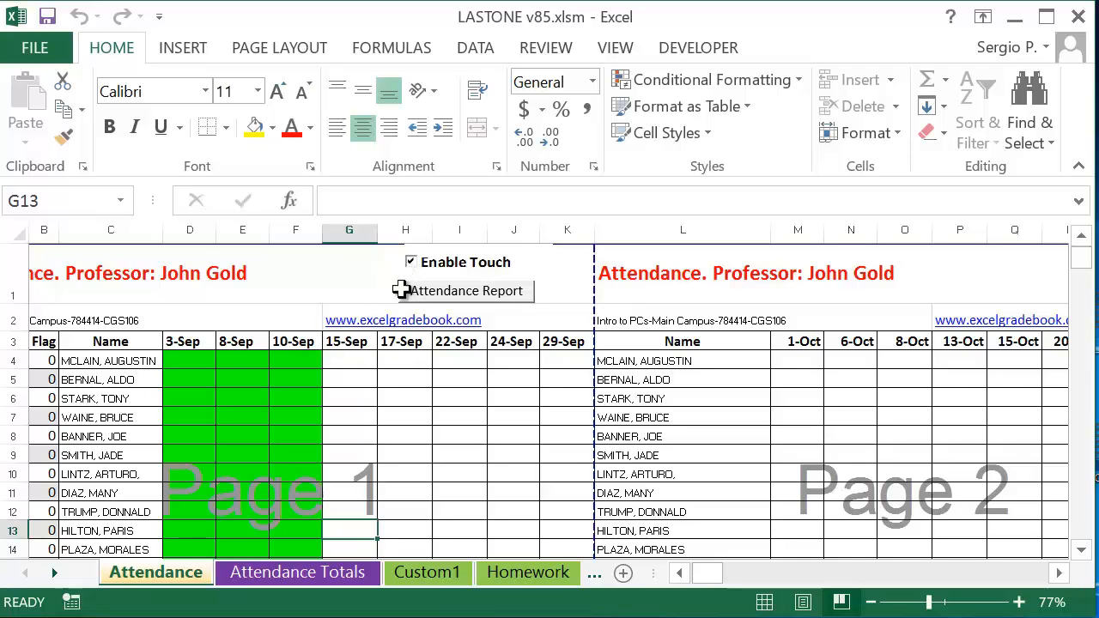
pyautogui.click(357, 360)
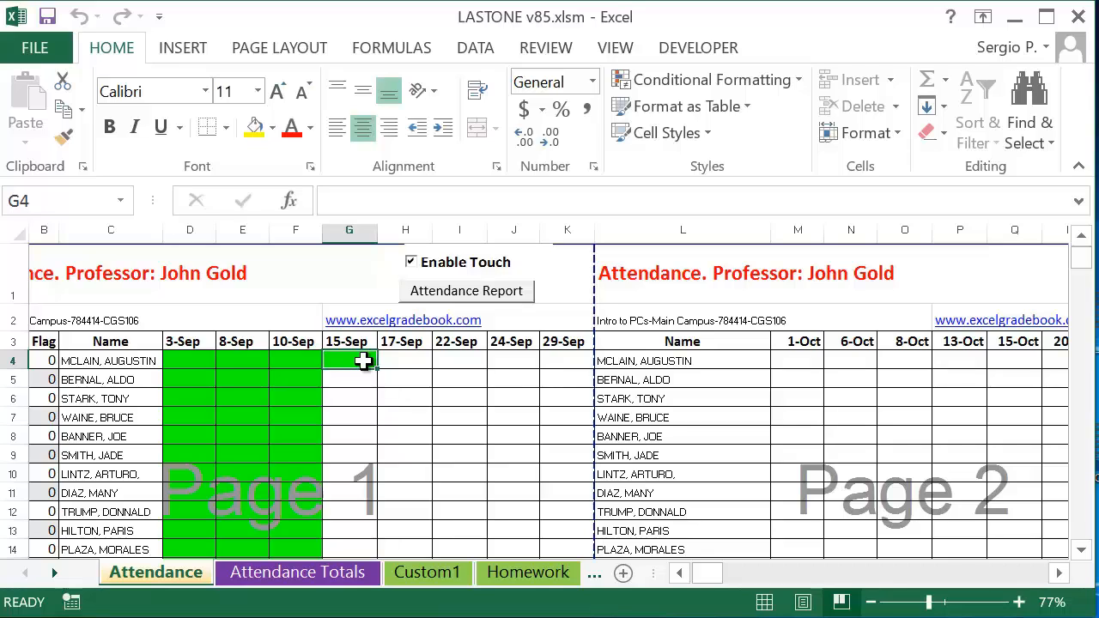
pyautogui.doubleClick(364, 361)
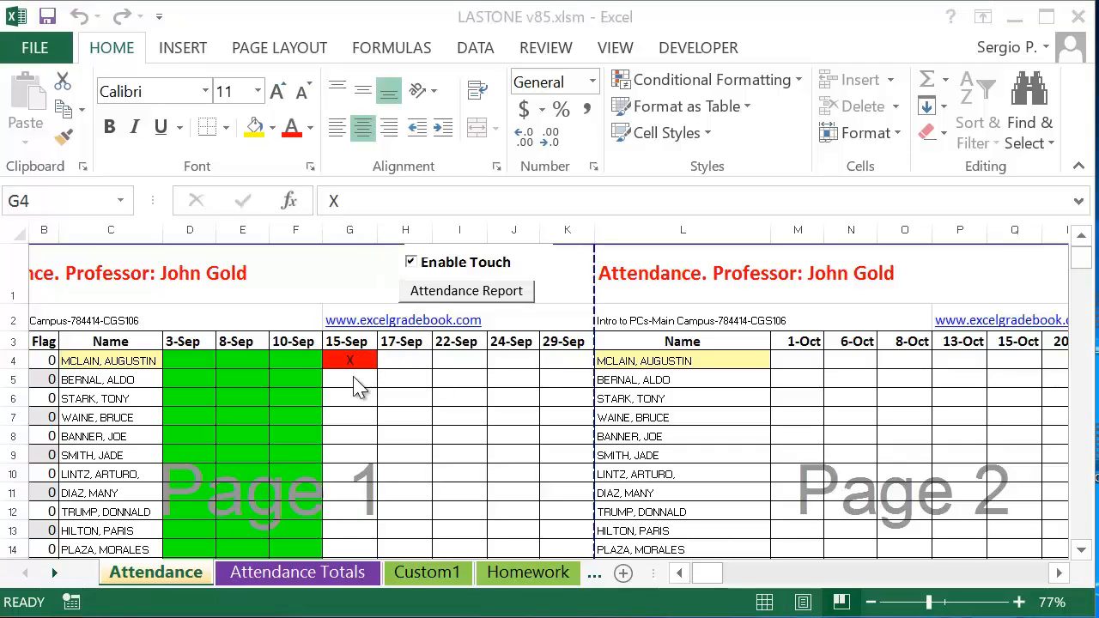
pyautogui.click(364, 362)
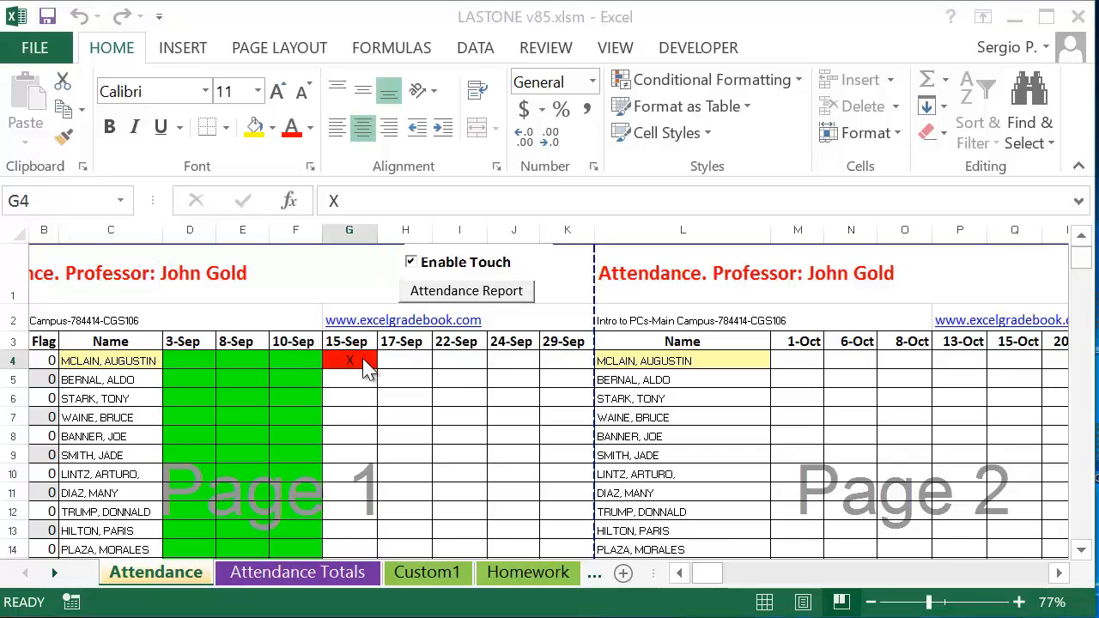
pyautogui.doubleClick(362, 359)
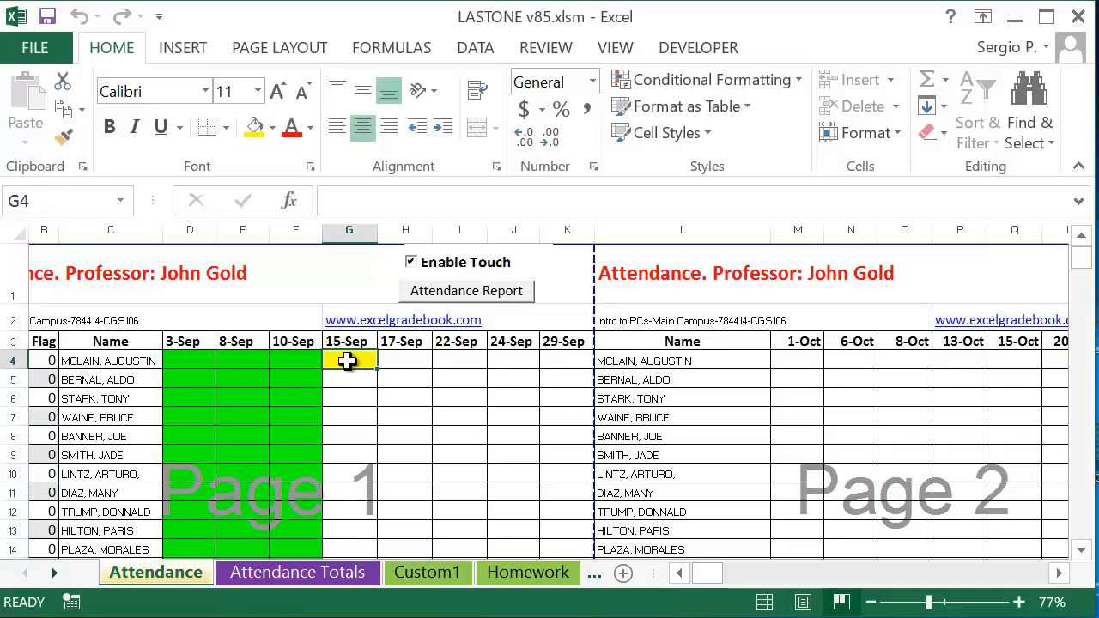
pyautogui.doubleClick(364, 363)
pyautogui.doubleClick(364, 362)
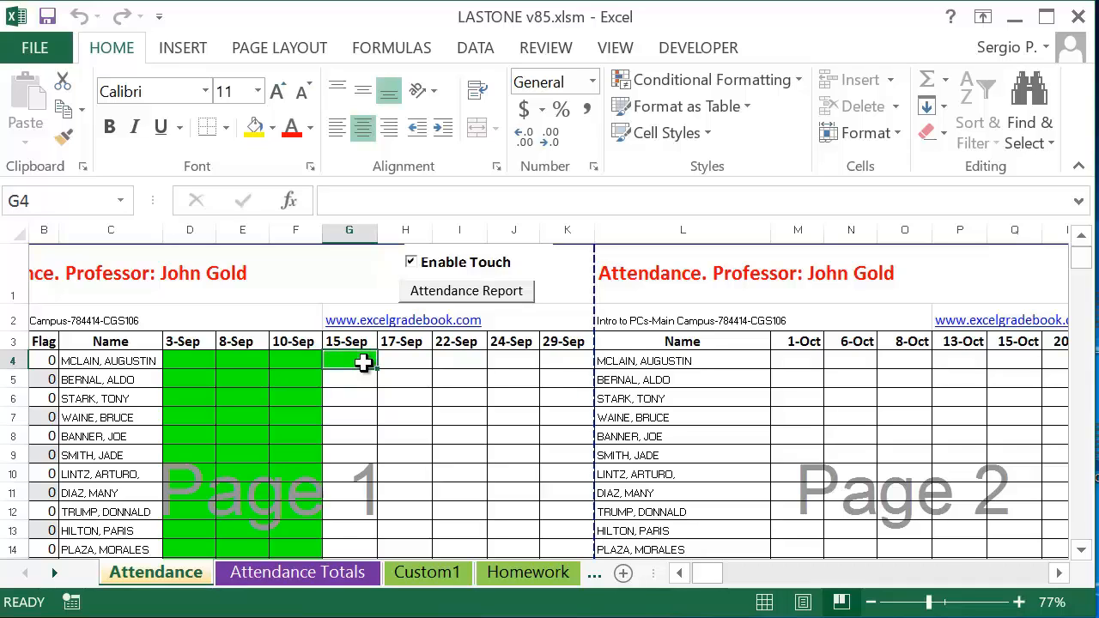
pyautogui.doubleClick(364, 362)
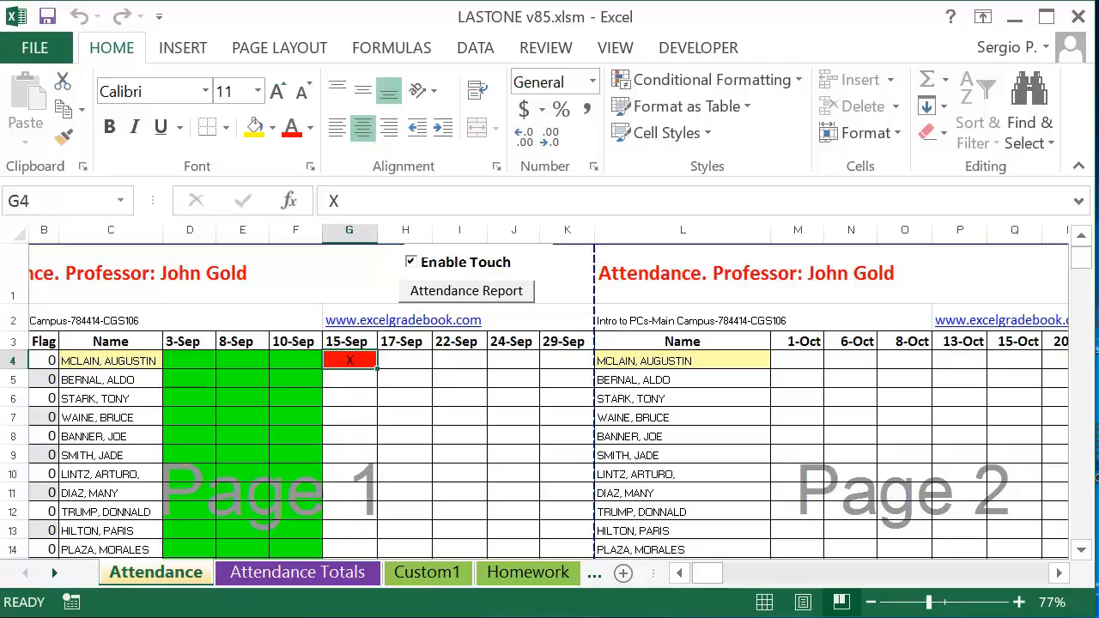
pyautogui.click(680, 572)
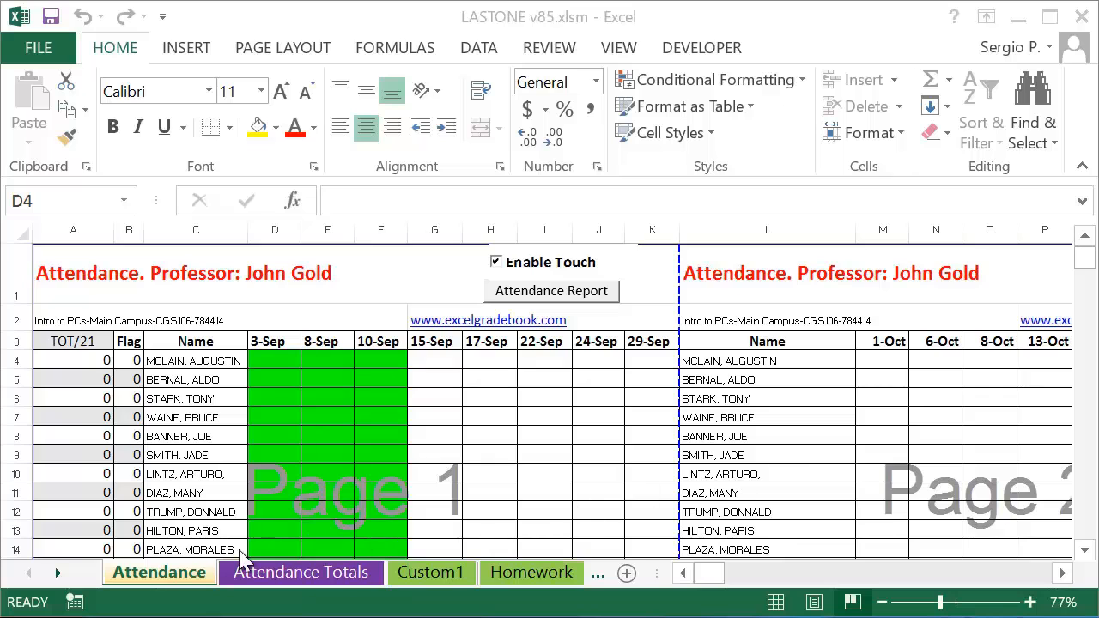
# Step: In the Graphs sheet's General Settings, set Emails to 1 and Max Absences to 2
pyautogui.click(58, 575)
pyautogui.click(58, 575)
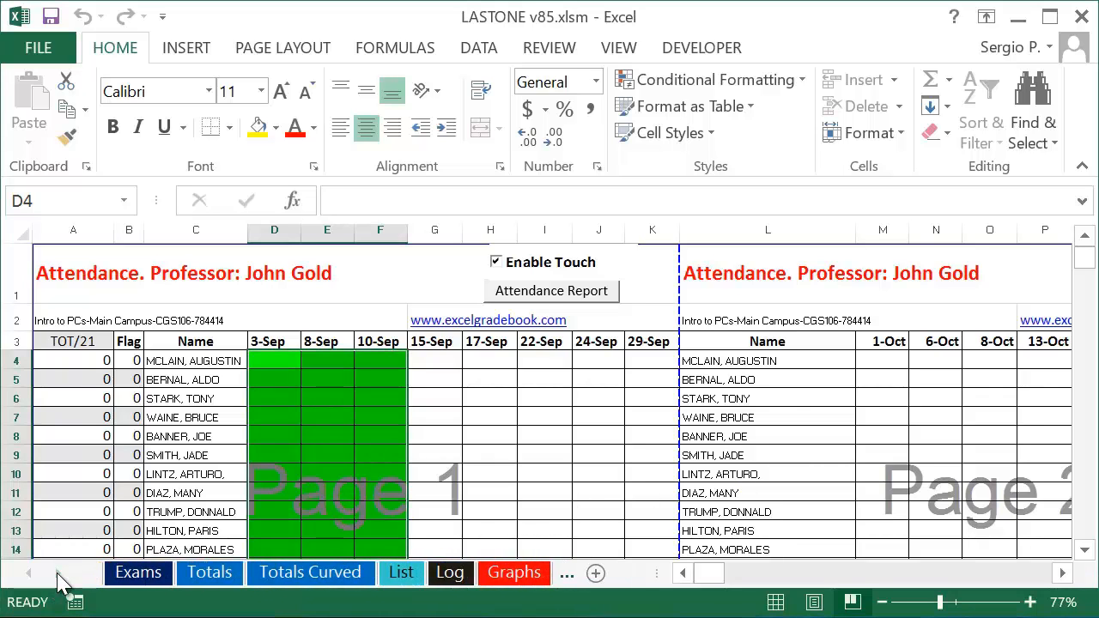
pyautogui.click(498, 577)
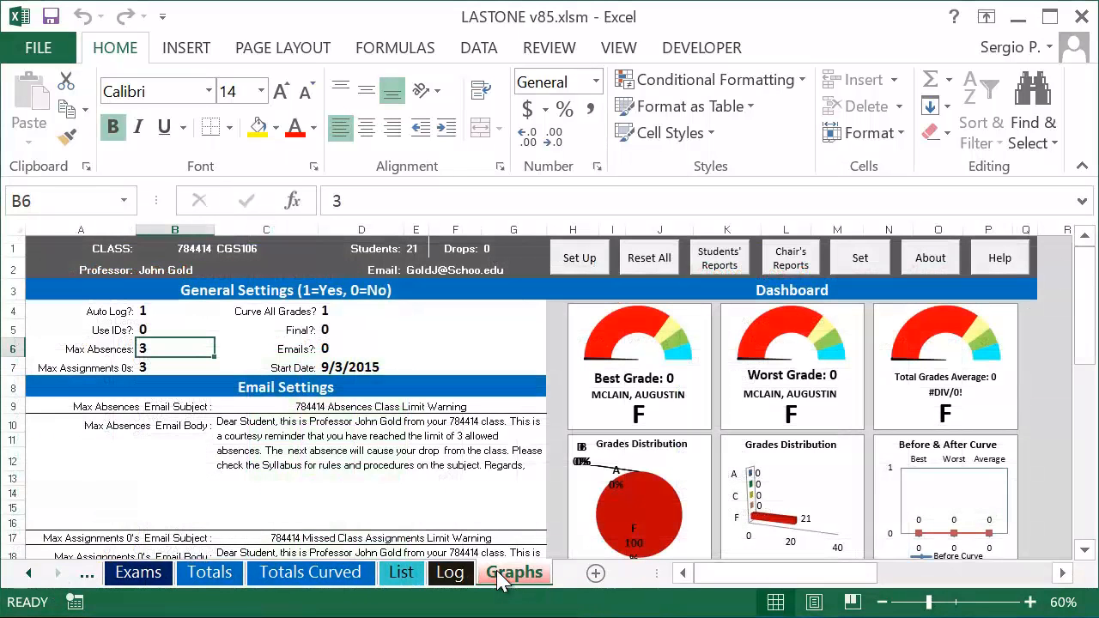
pyautogui.click(344, 349)
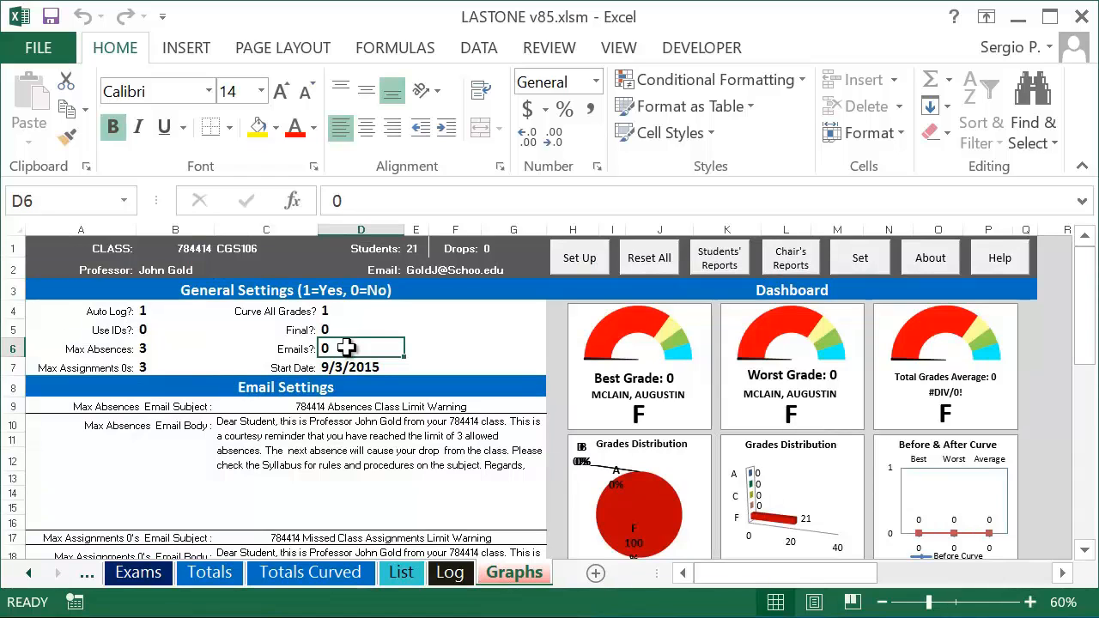
pyautogui.write('1')
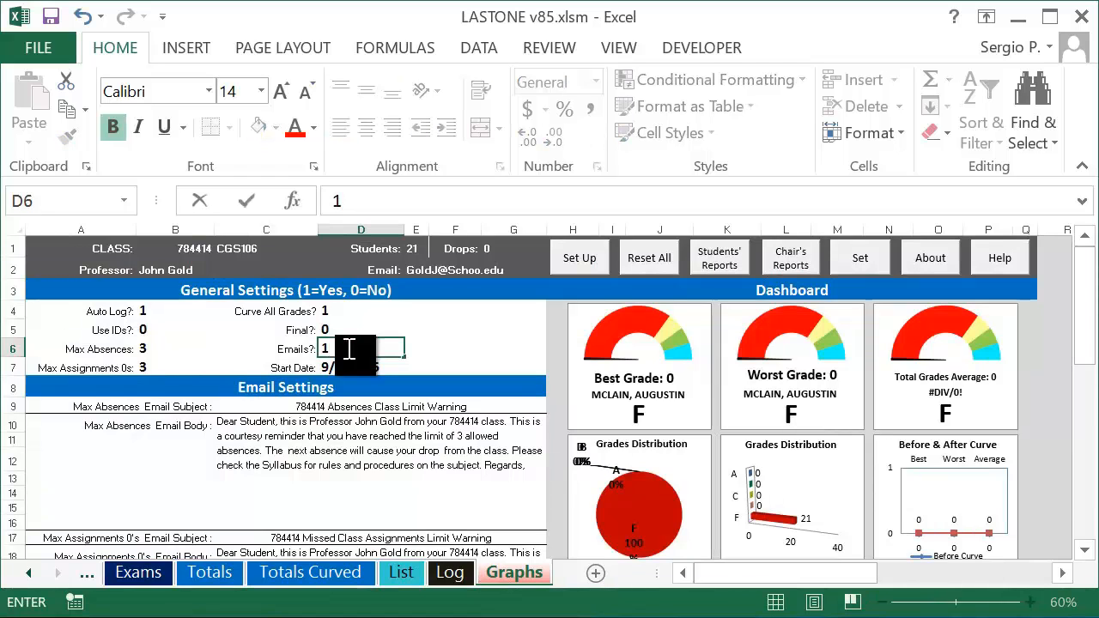
pyautogui.click(186, 352)
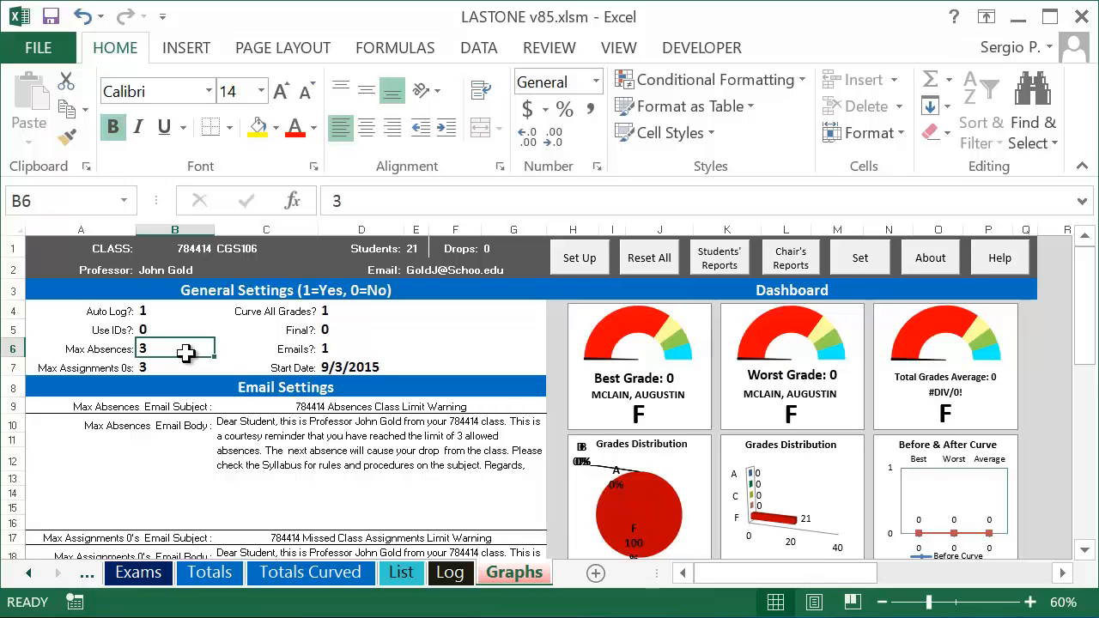
pyautogui.write('2')
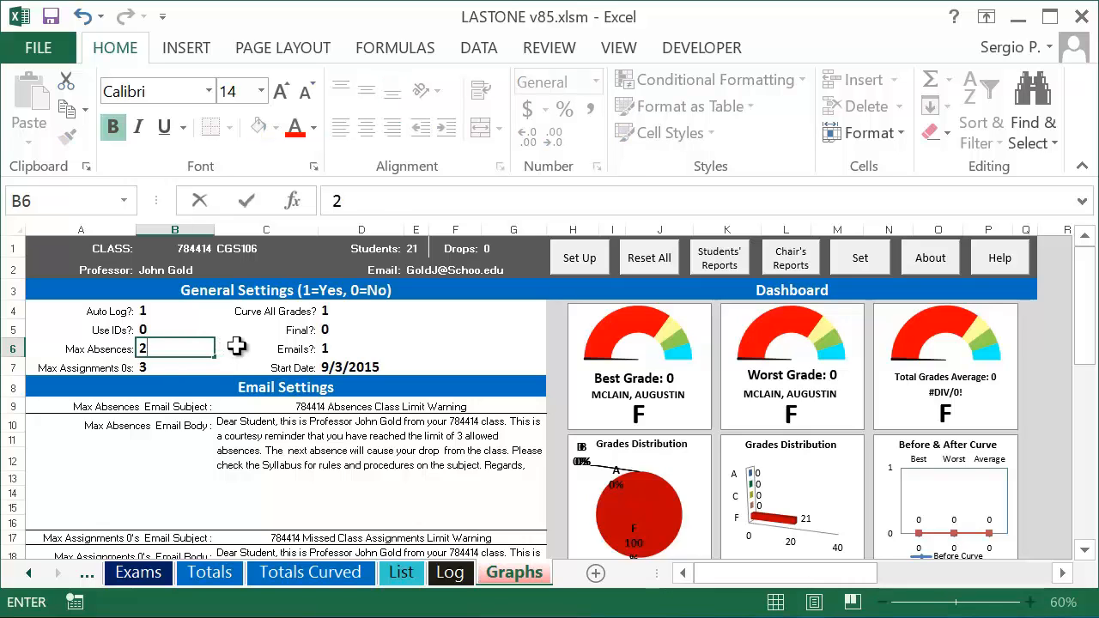
pyautogui.click(236, 346)
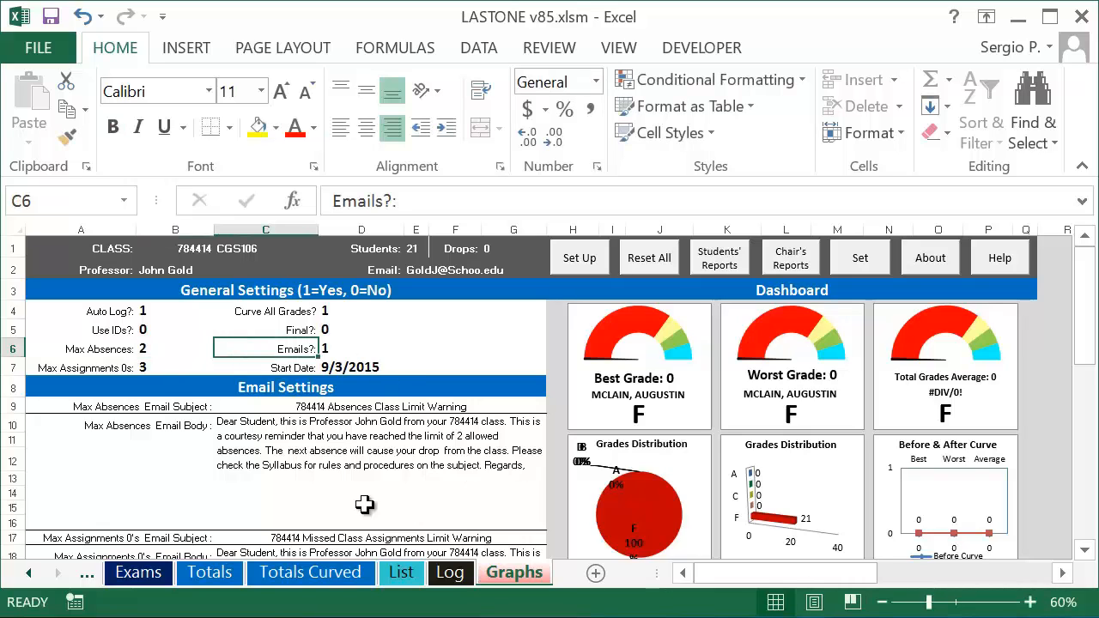
# Step: On the Attendance sheet, mark the first student absent with an X for 3-Sep, 10-Sep and 8-Sep
pyautogui.click(31, 574)
pyautogui.click(31, 574)
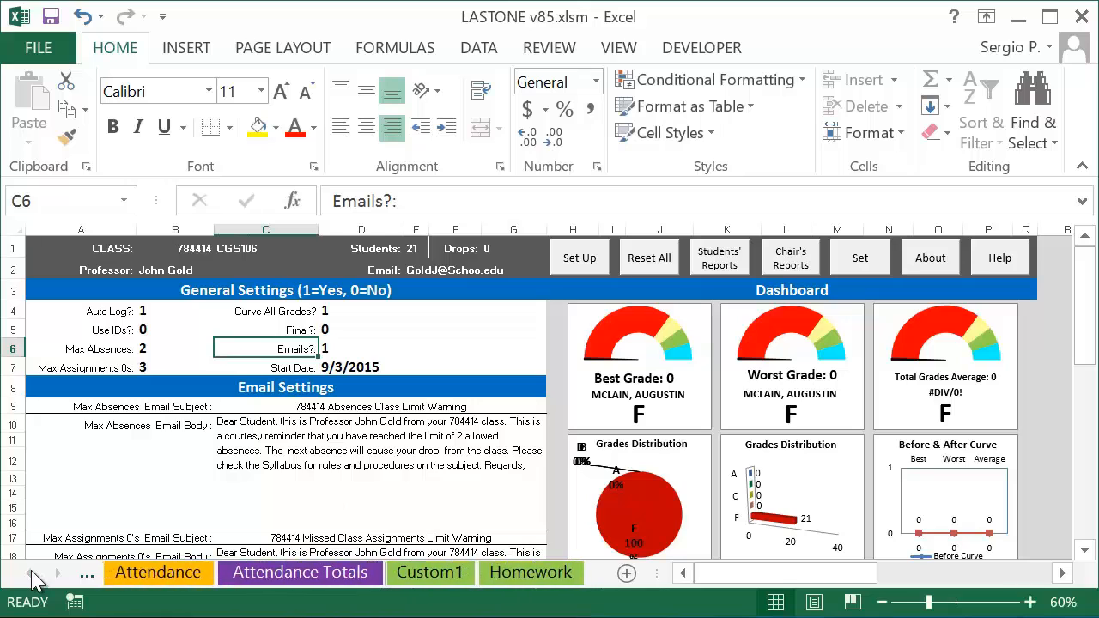
pyautogui.click(151, 574)
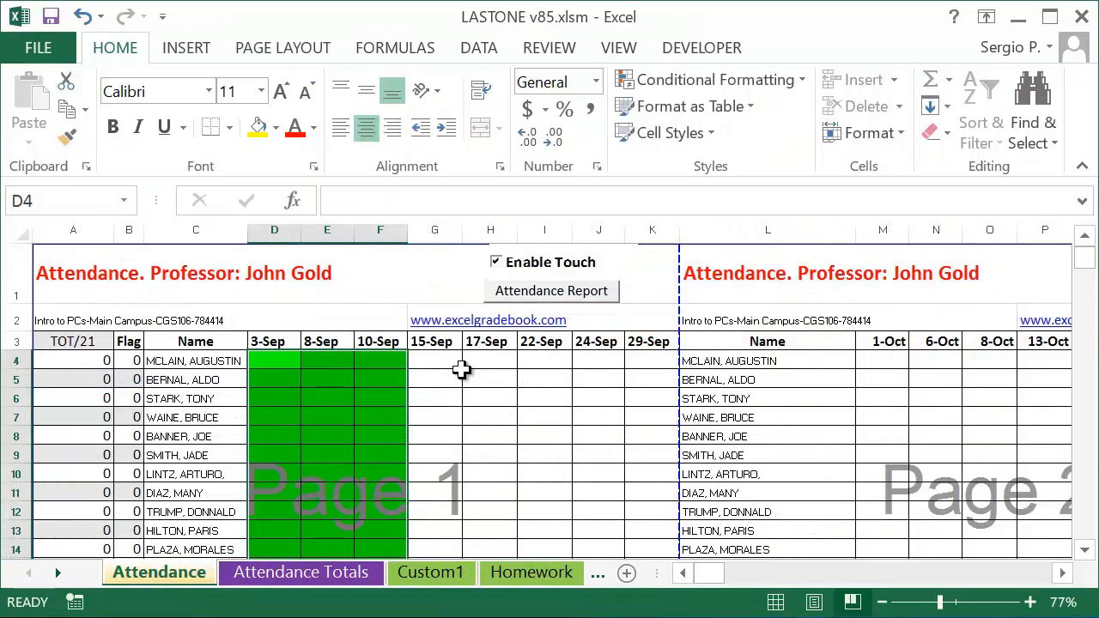
pyautogui.click(285, 366)
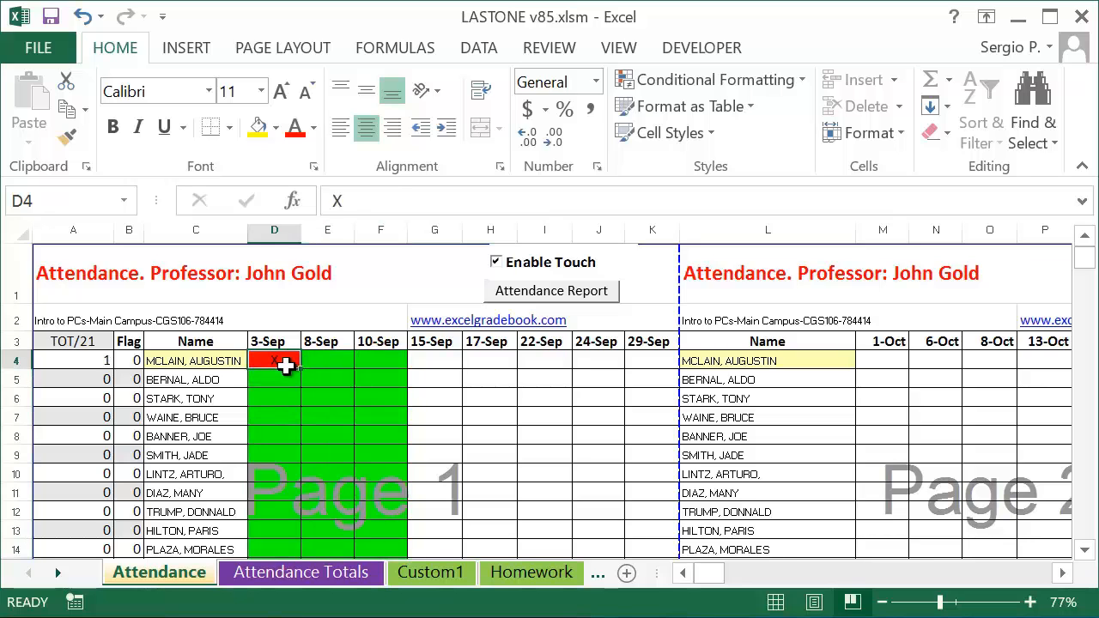
pyautogui.click(374, 361)
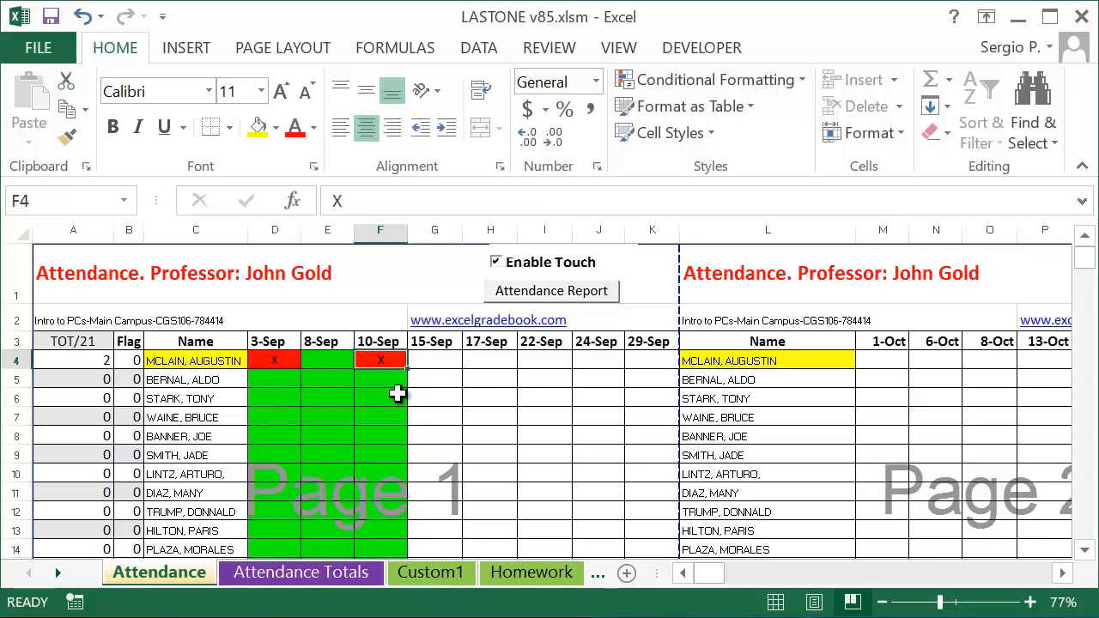
pyautogui.click(335, 361)
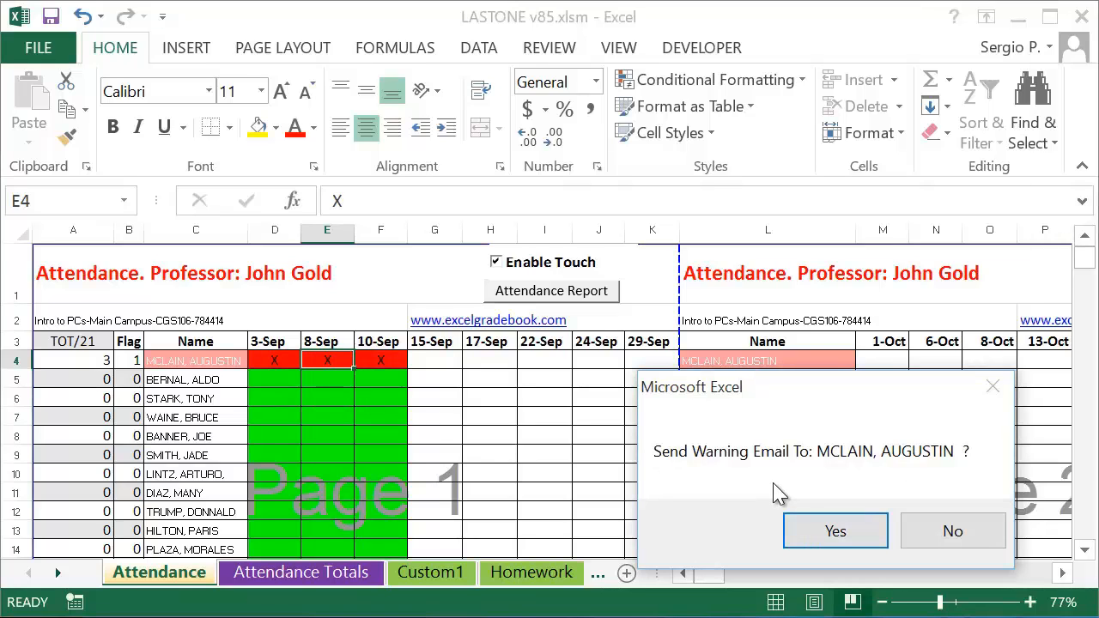
# Step: Accept sending the absence warning email to the student, and close the resulting Outlook message without saving changes
pyautogui.click(837, 531)
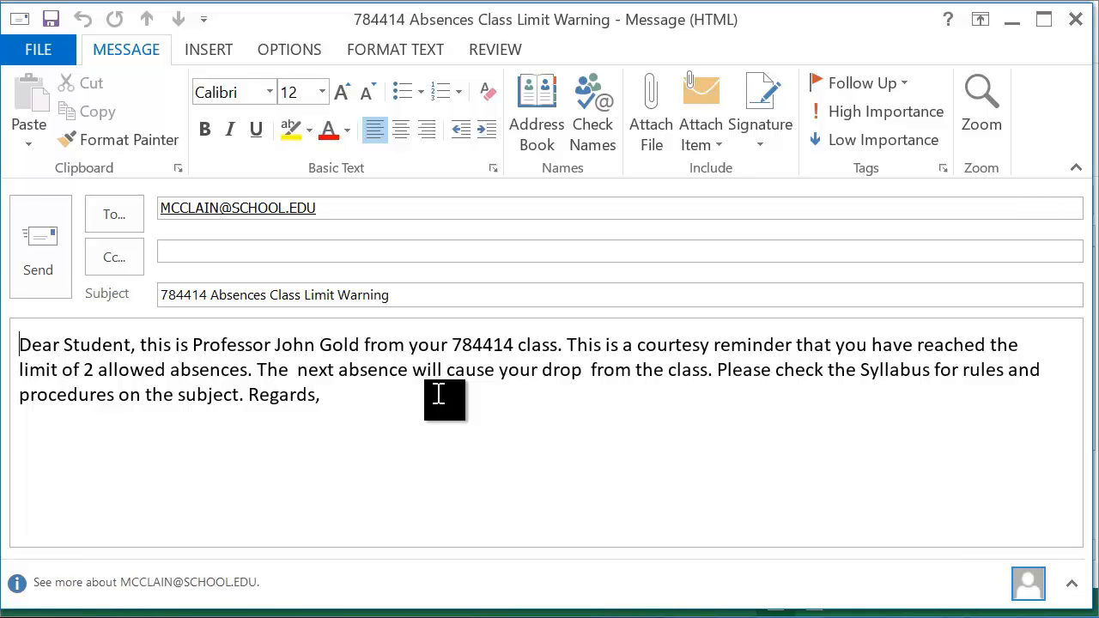
pyautogui.click(1075, 19)
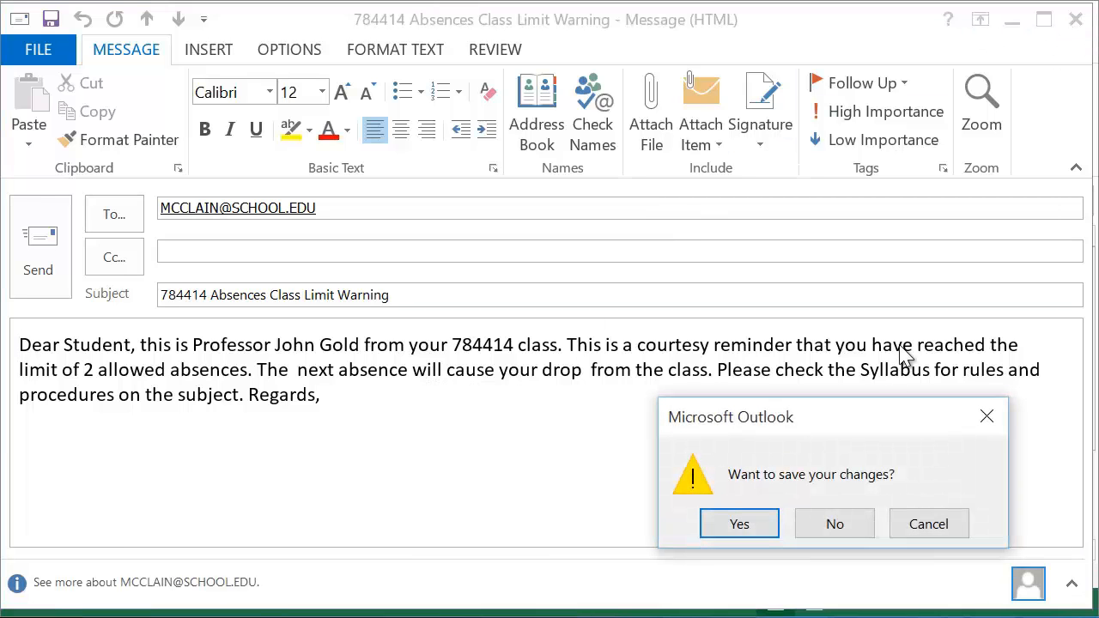
pyautogui.click(834, 524)
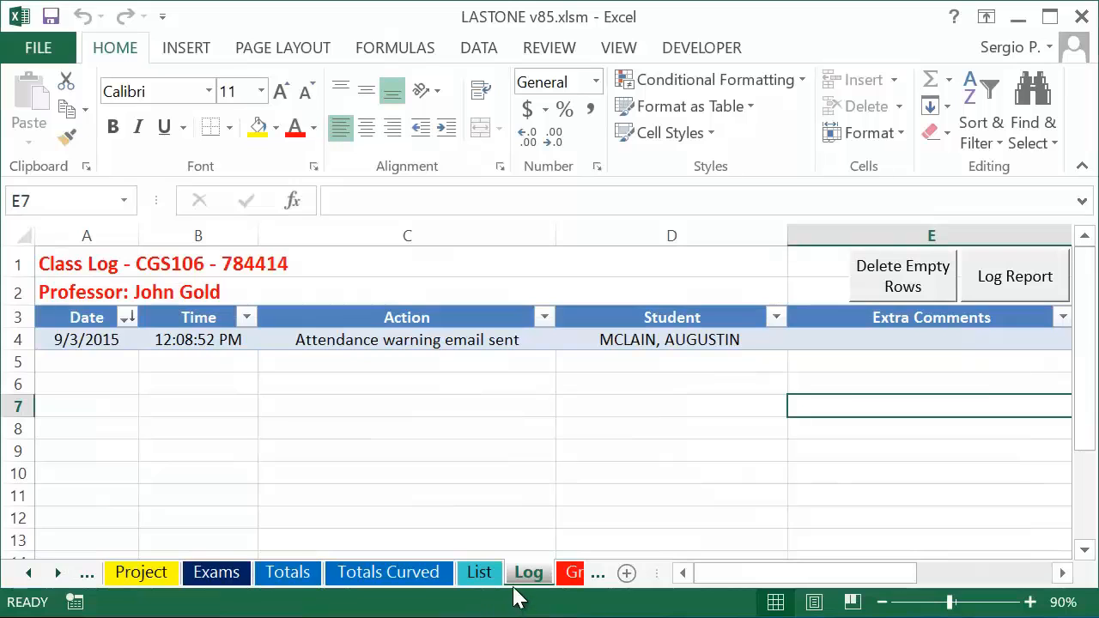
# Step: Inspect the Max Absences email body and subject in the Graphs sheet's Email Settings
pyautogui.click(571, 576)
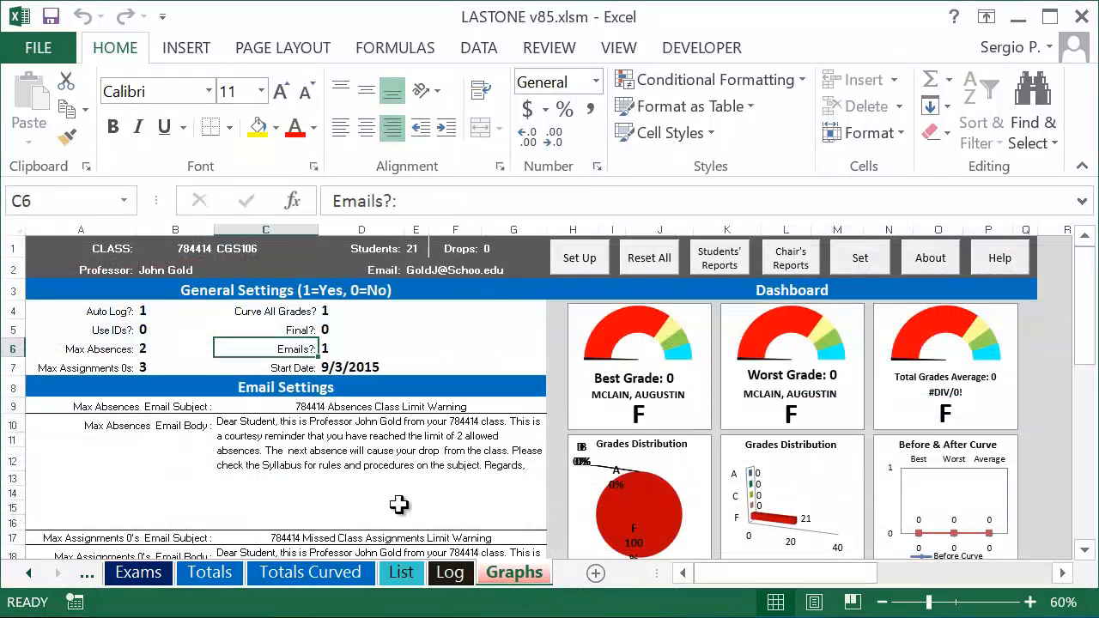
pyautogui.scroll(-1, 321, 456)
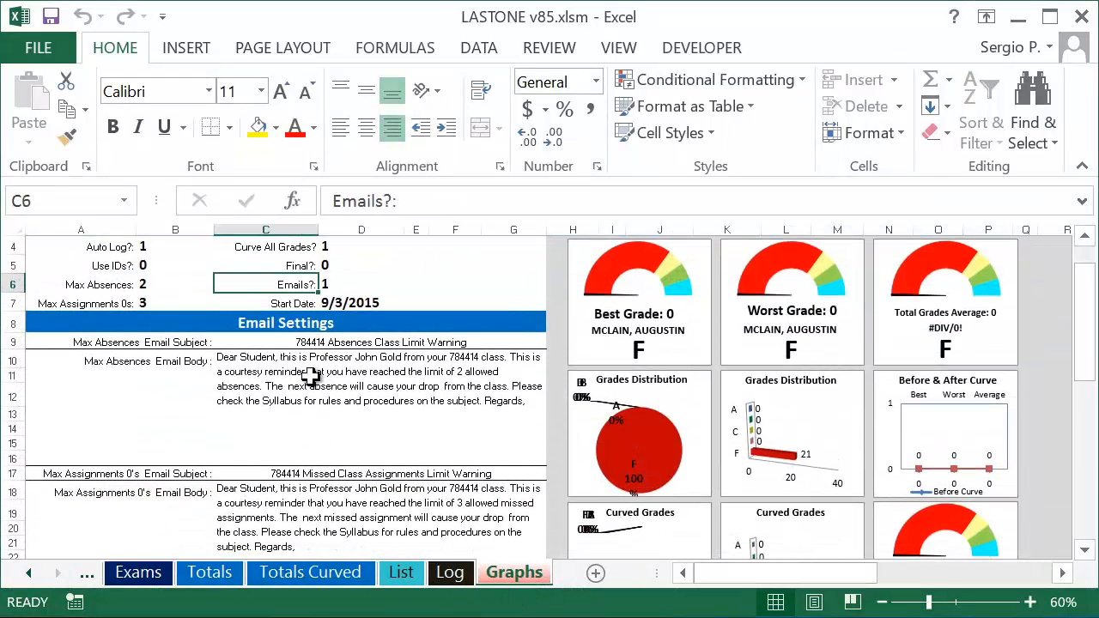
pyautogui.click(295, 379)
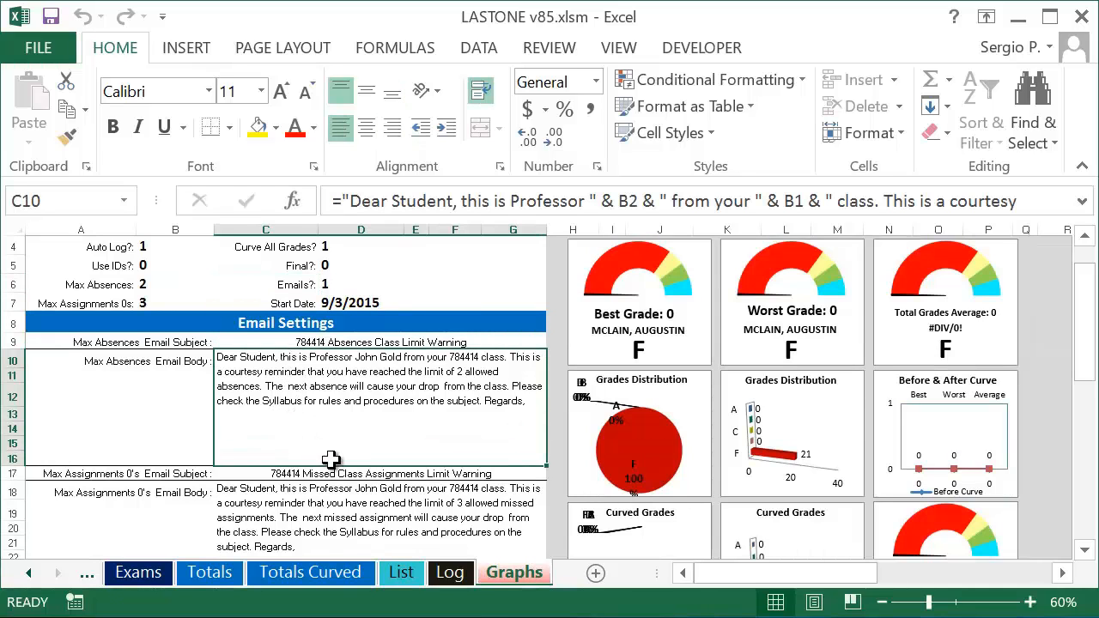
pyautogui.click(361, 341)
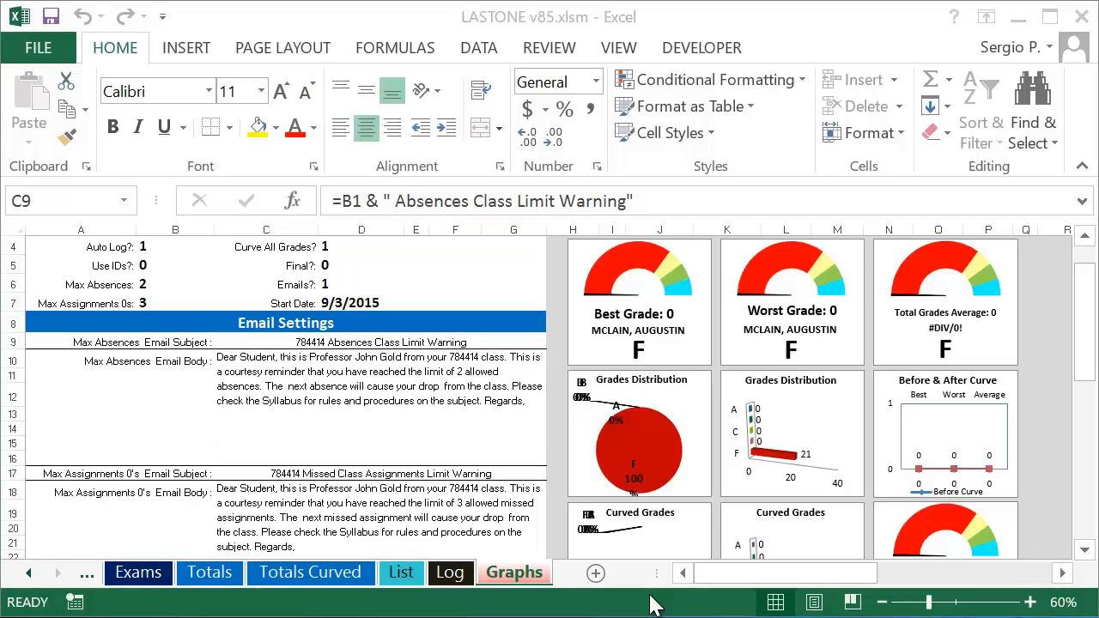
# Step: Check the action and student recorded in the first entry of the Log sheet
pyautogui.click(453, 573)
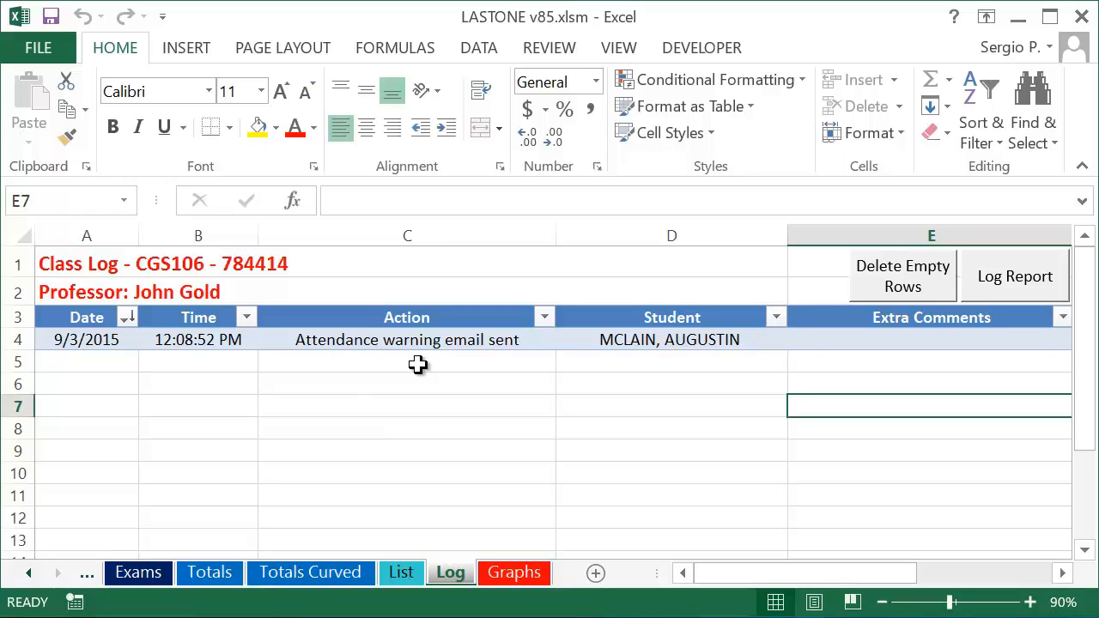
pyautogui.click(436, 342)
pyautogui.click(612, 342)
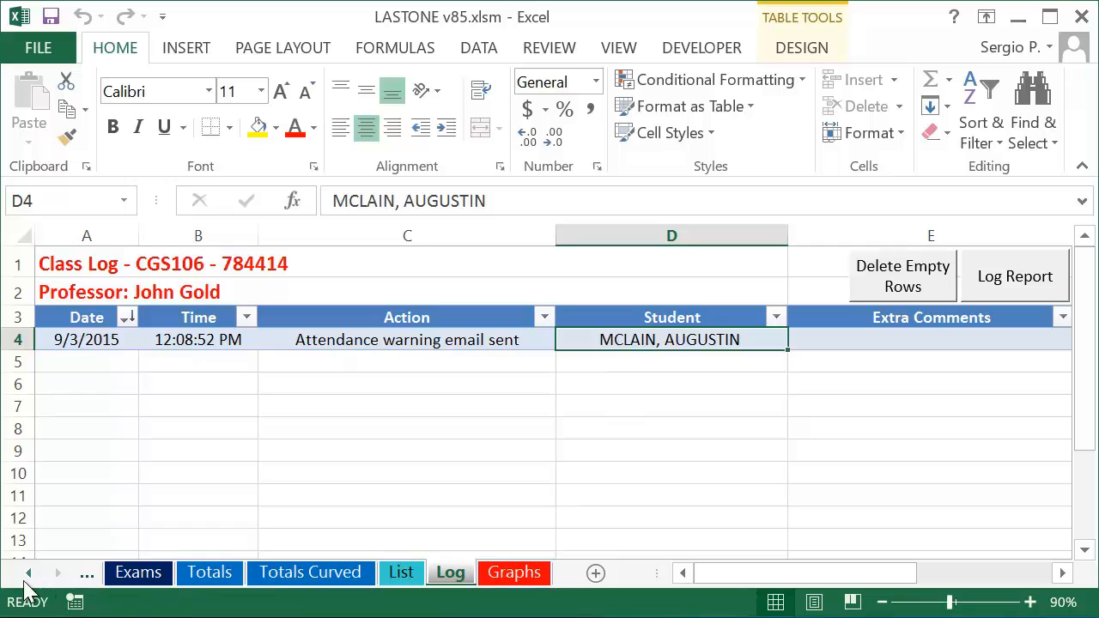
# Step: Return to the Attendance sheet and examine the class dates from 17-Sep through 29-Sep in the header row
pyautogui.click(28, 575)
pyautogui.click(27, 576)
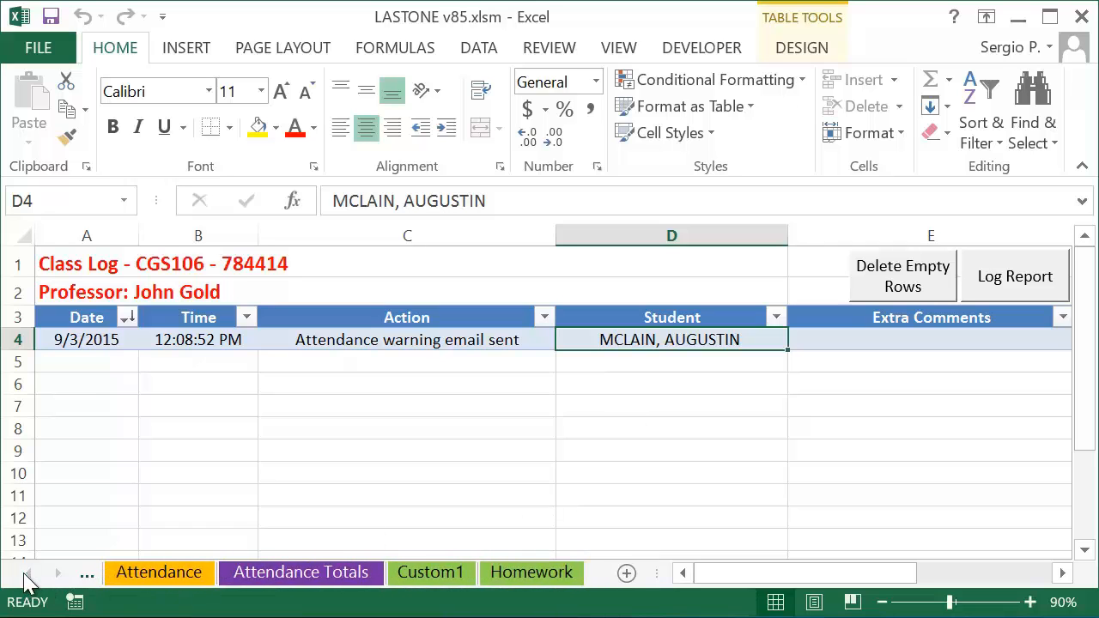
pyautogui.click(133, 580)
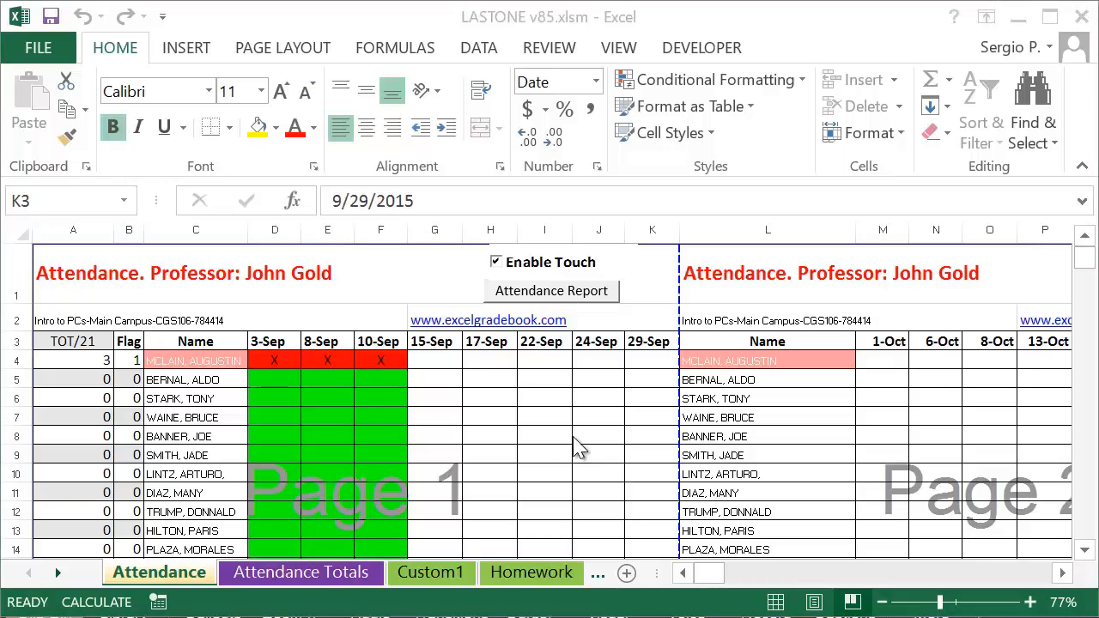
pyautogui.click(498, 342)
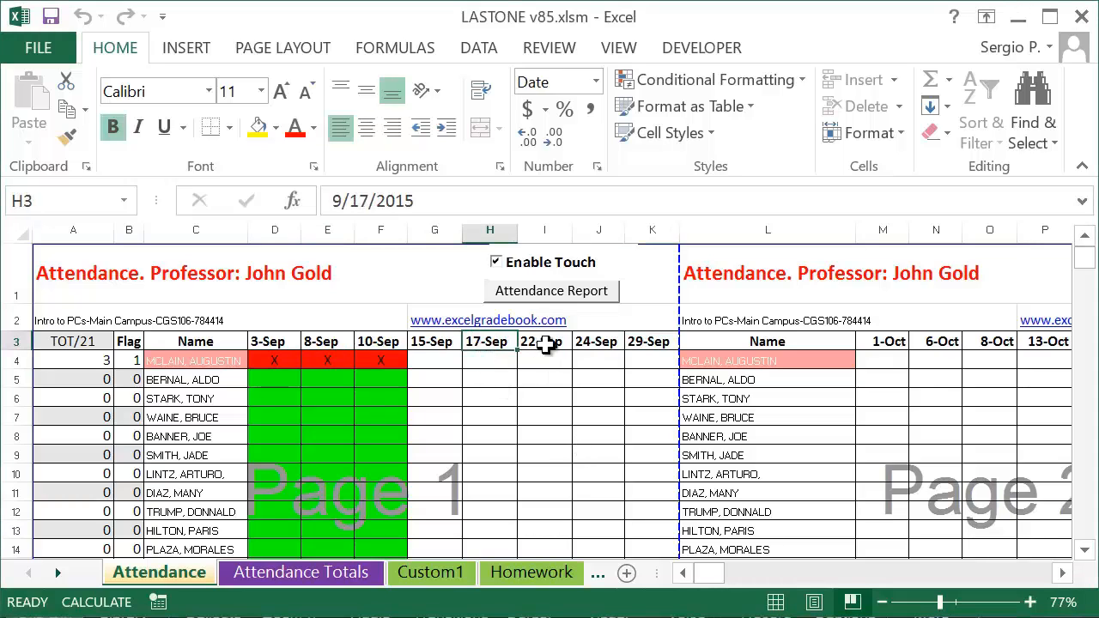
pyautogui.click(546, 344)
pyautogui.click(598, 342)
pyautogui.click(654, 342)
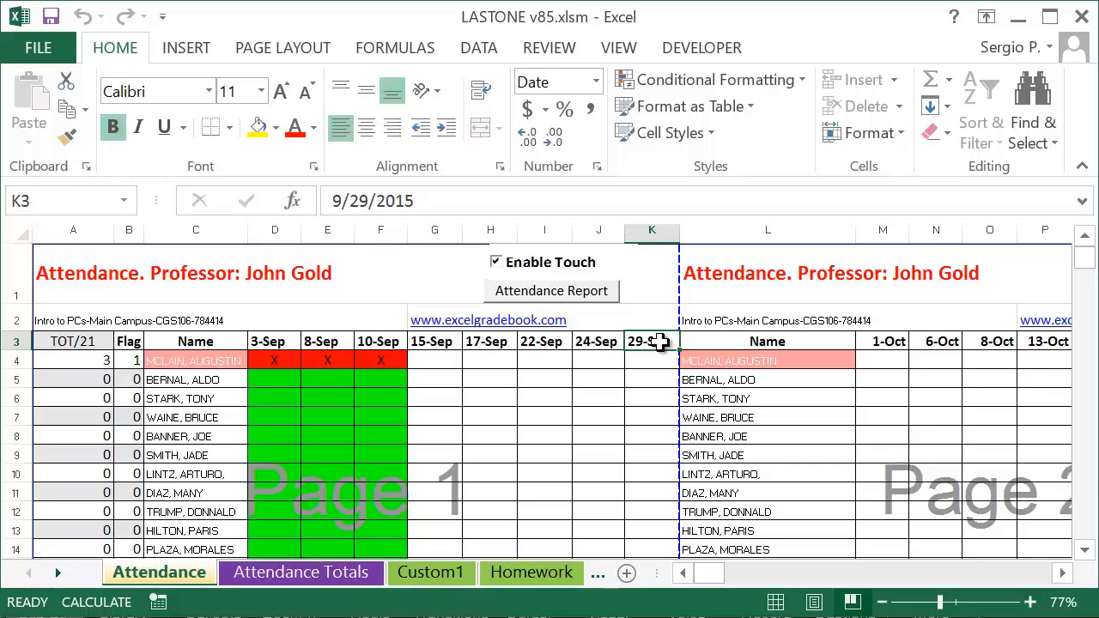
pyautogui.click(601, 342)
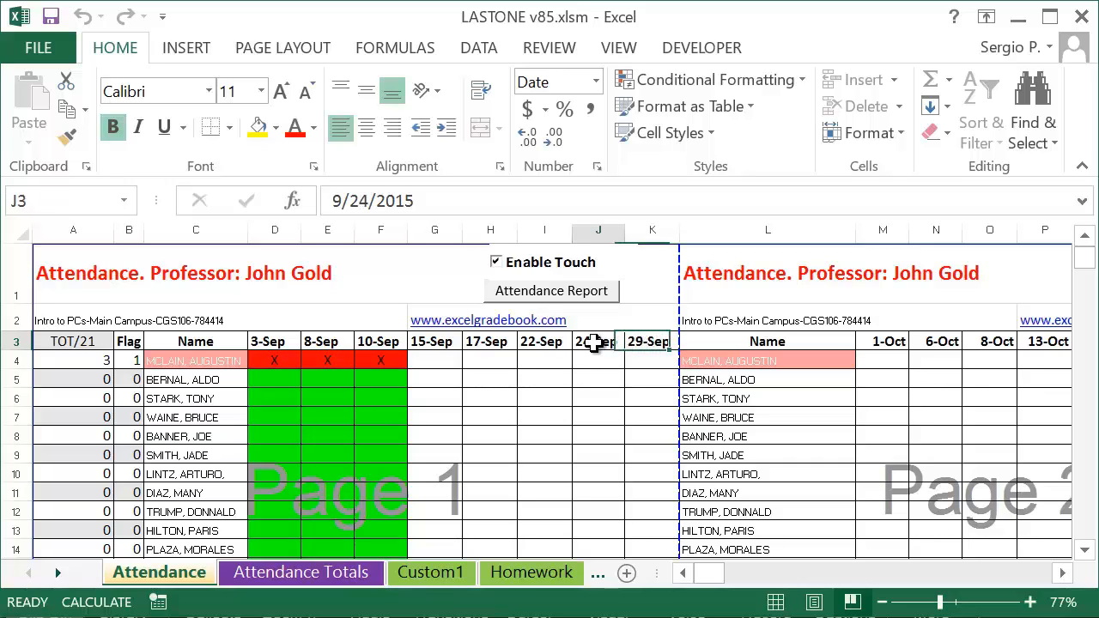
pyautogui.click(524, 343)
pyautogui.click(489, 342)
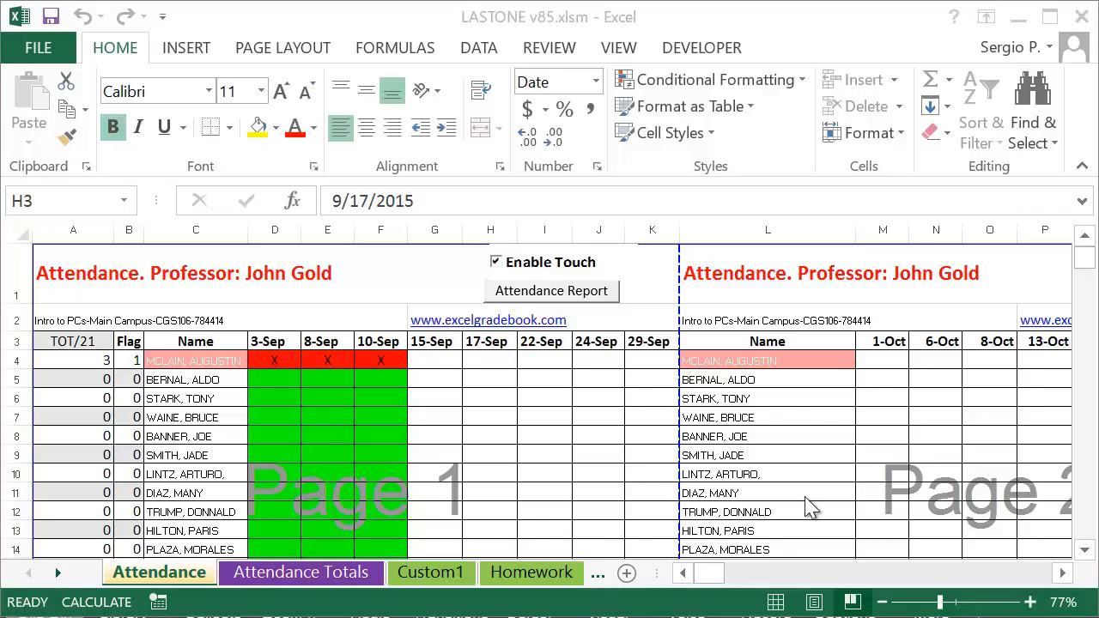
# Step: Generate the attendance report for the class
pyautogui.click(557, 290)
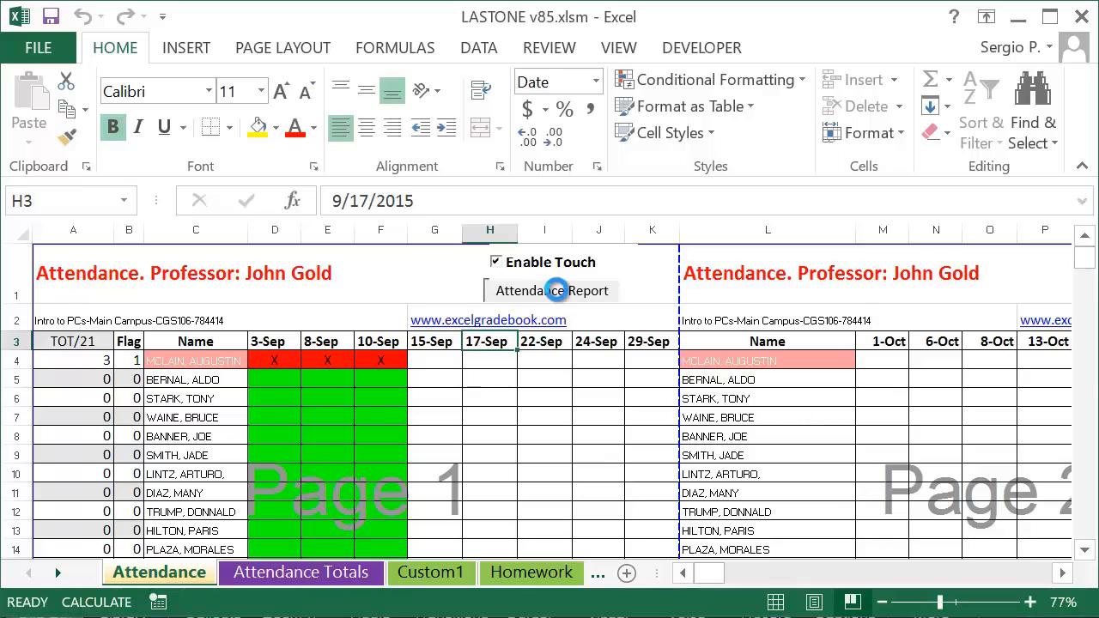